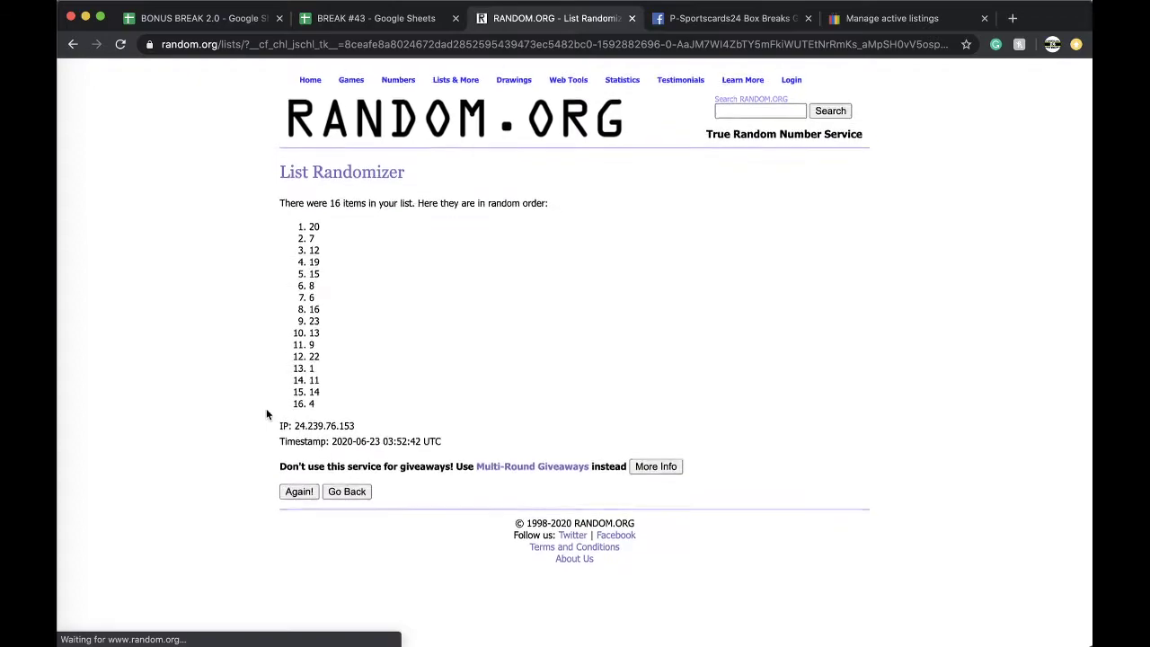
- Re-randomize the 16-item number list in the List Randomizer several more times
left_click(297, 494)
left_click(300, 516)
left_click(296, 521)
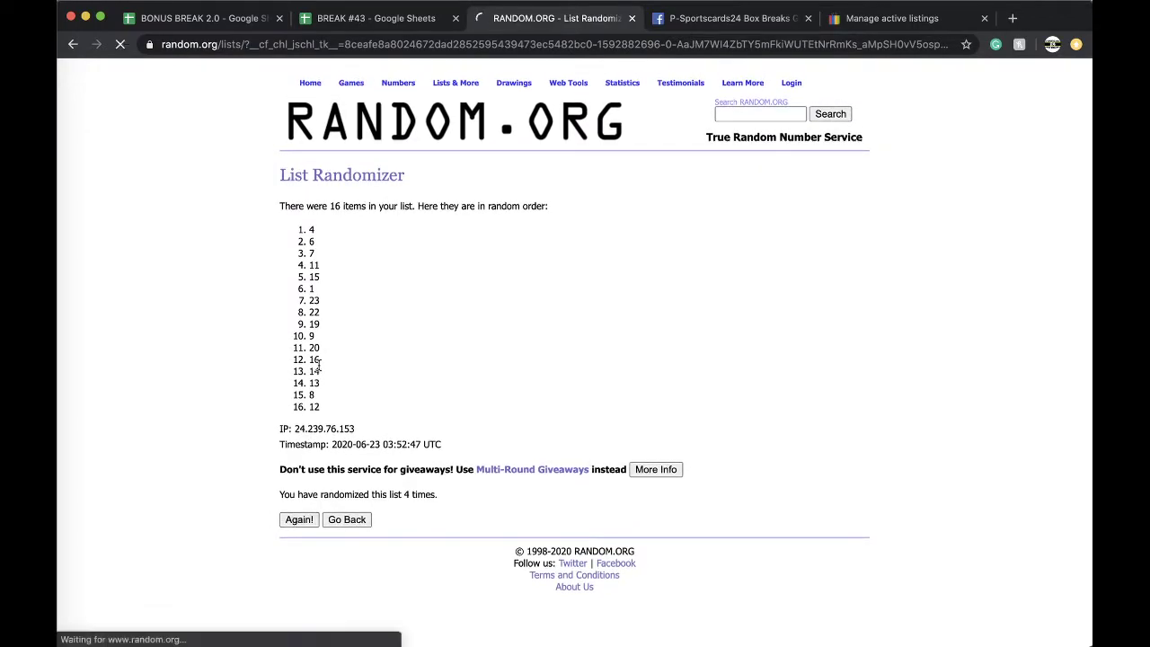
- Switch to the BREAK #43 spreadsheet and fill the cell containing 12 in column E with yellow
left_click(410, 14)
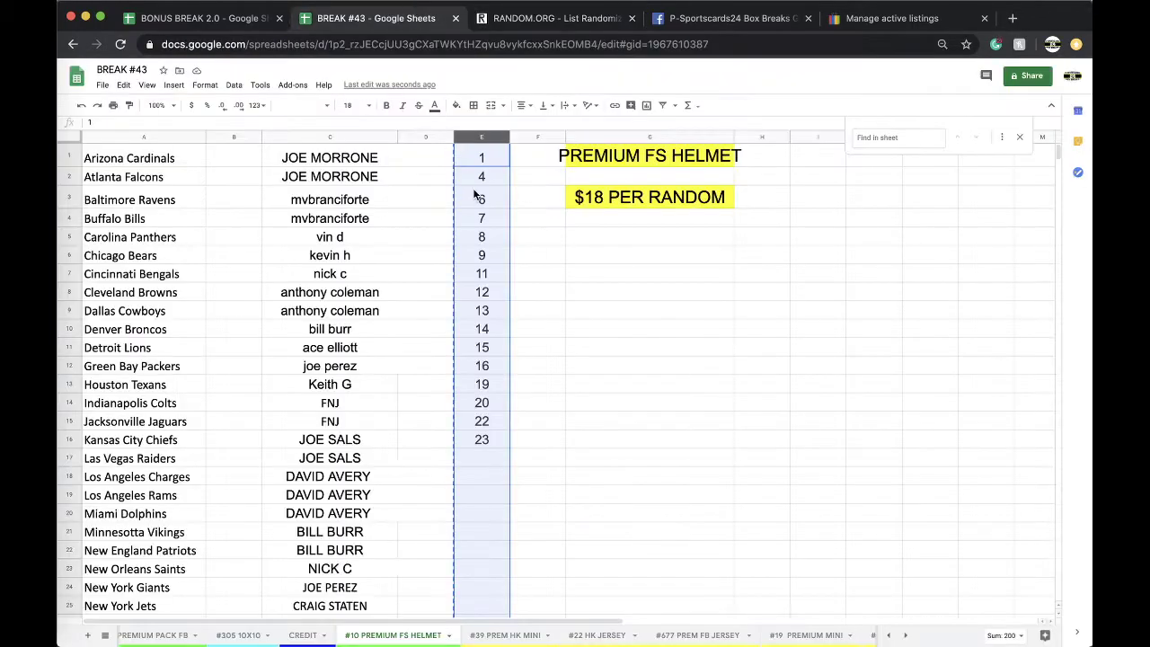
left_click(483, 292)
left_click(455, 106)
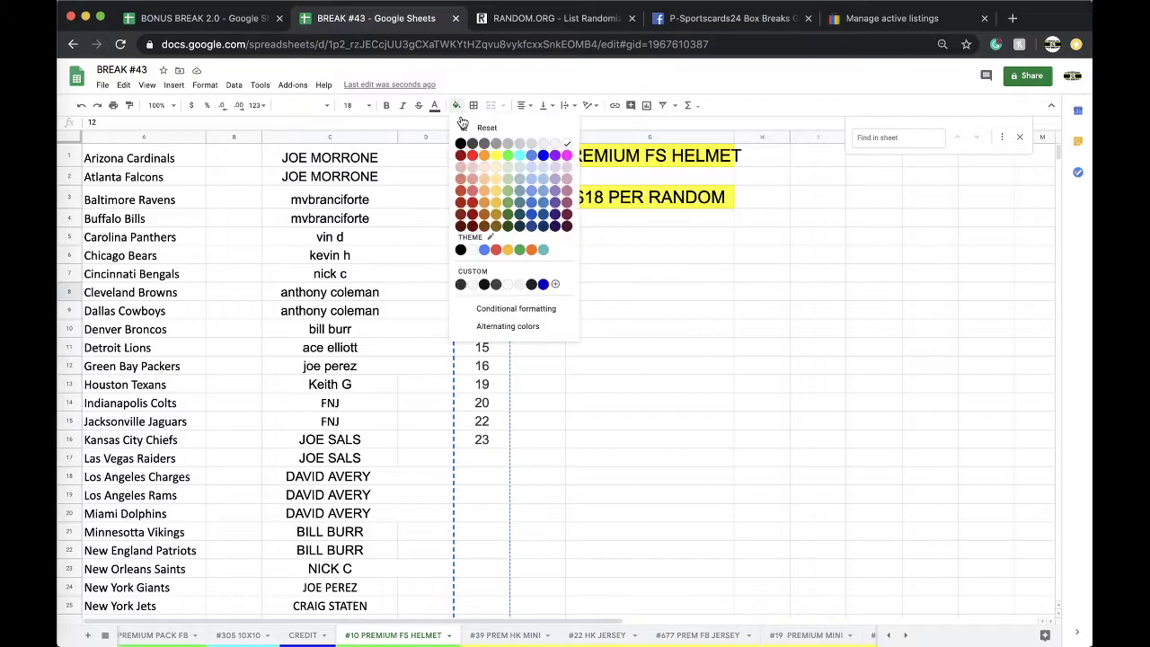
left_click(497, 285)
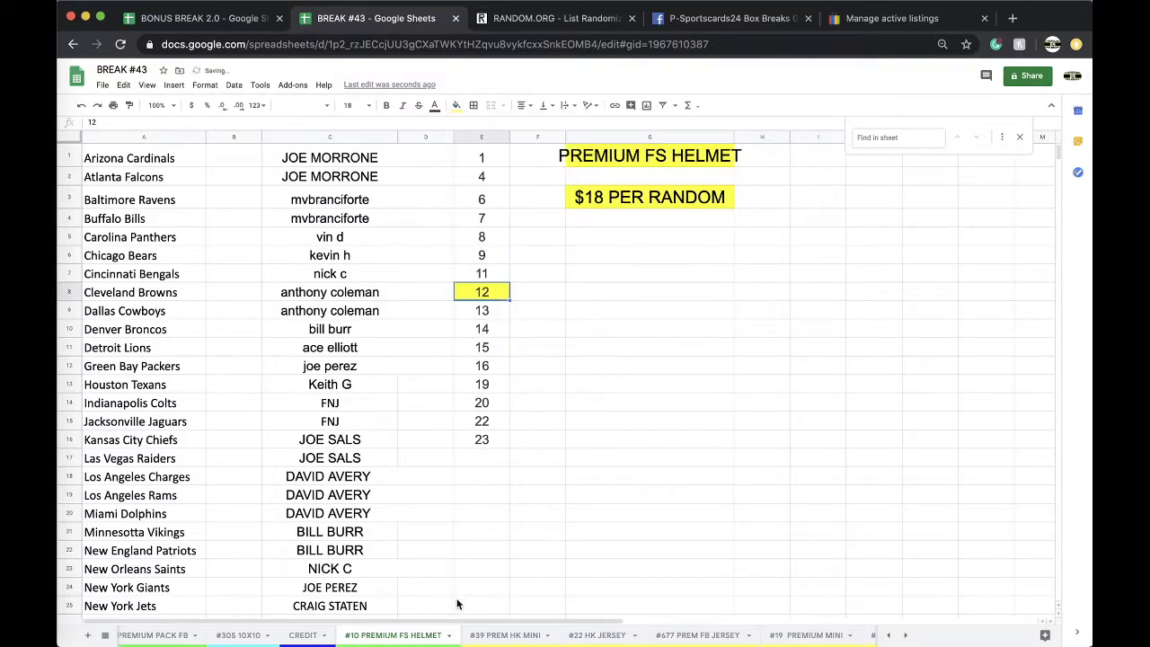
- Duplicate the #10 PREMIUM FS HELMET sheet and rename the copy #11 PREMIUM FS HELMET
right_click(369, 634)
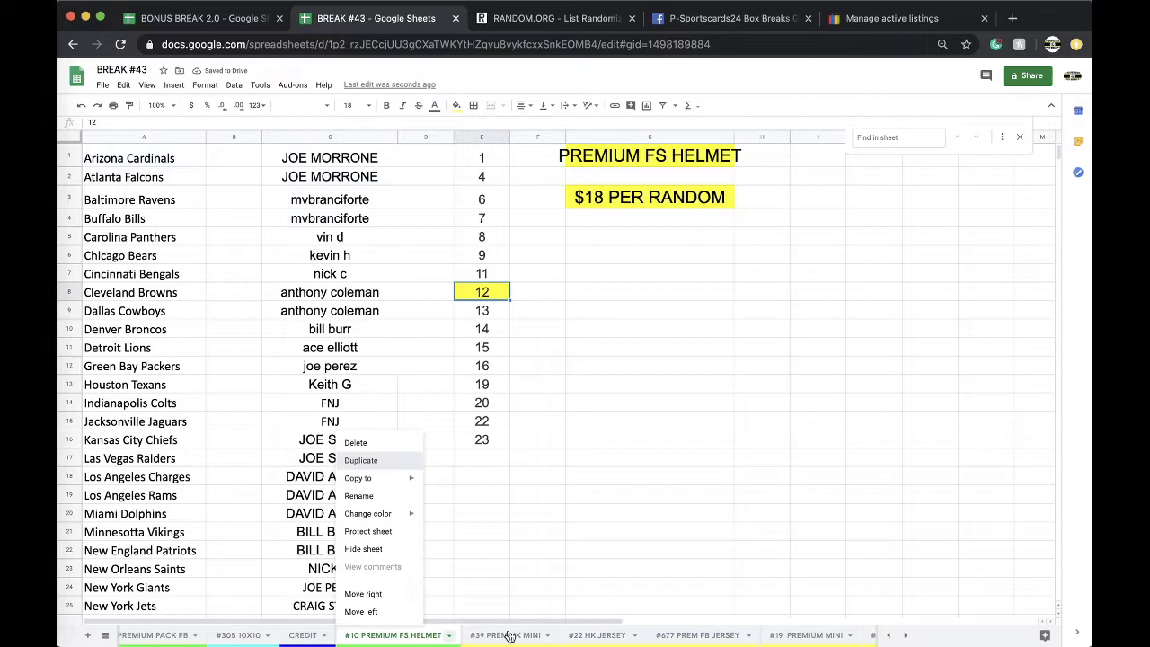
double_click(508, 635)
type("#11 PREMIUM FS HELMET")
left_click(505, 554)
- Set the tab colour of the #11 PREMIUM FS HELMET sheet to yellow
right_click(501, 640)
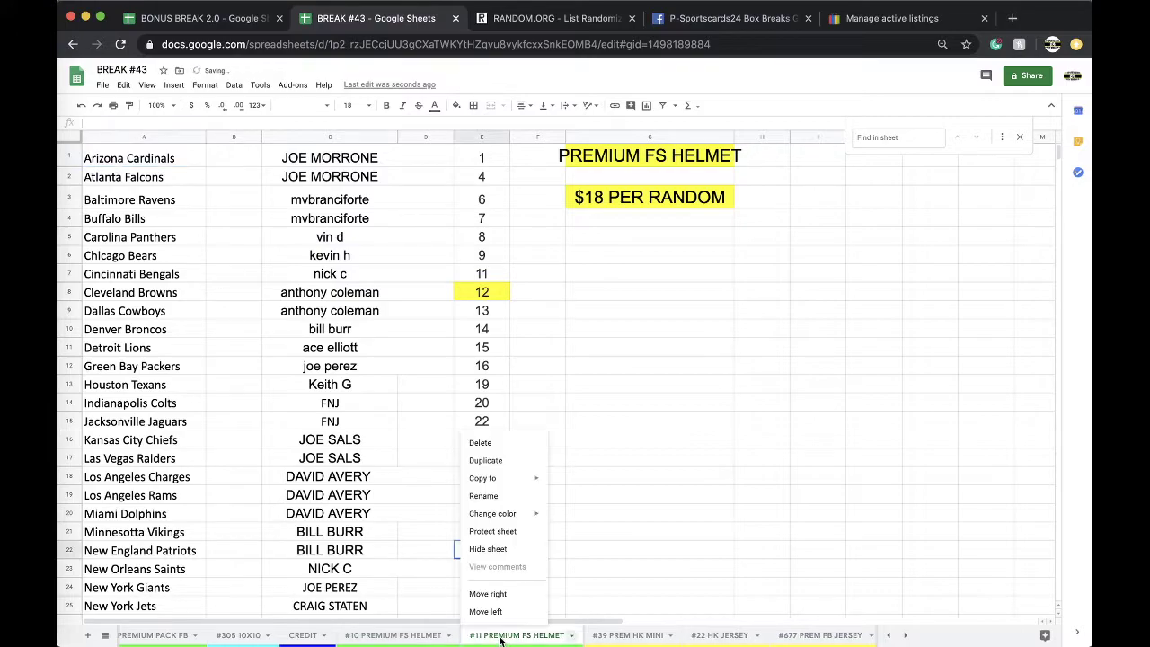
mouse_move(509, 515)
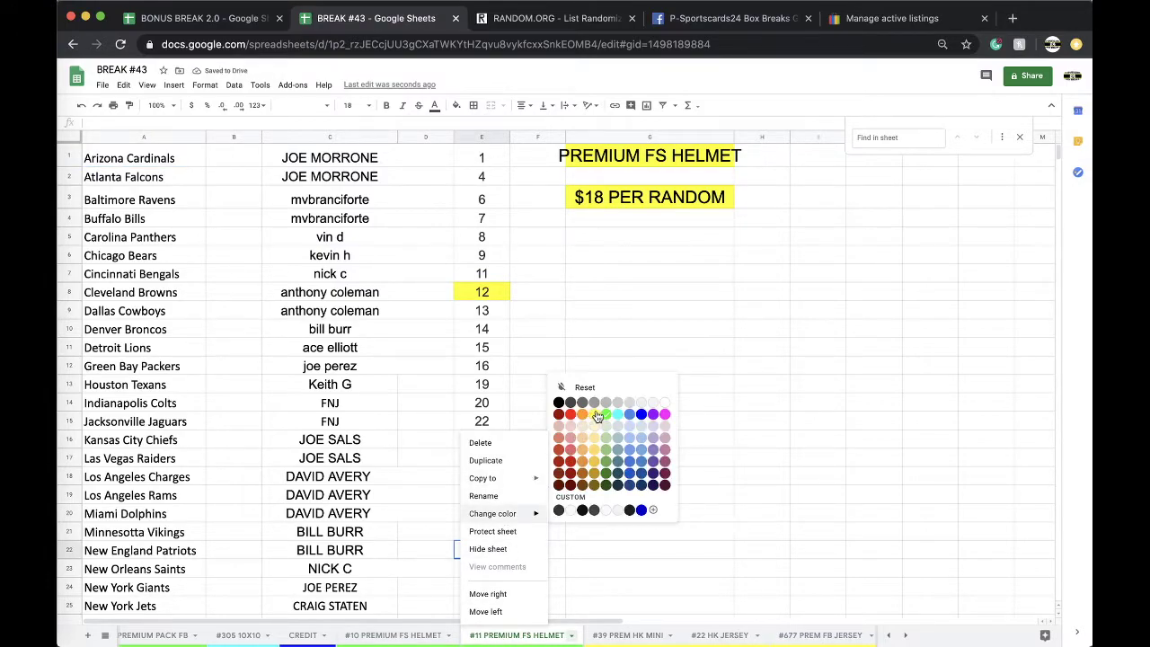
- Clear all participant names from column C of the #11 PREMIUM FS HELMET sheet
left_click(350, 142)
left_click(344, 138)
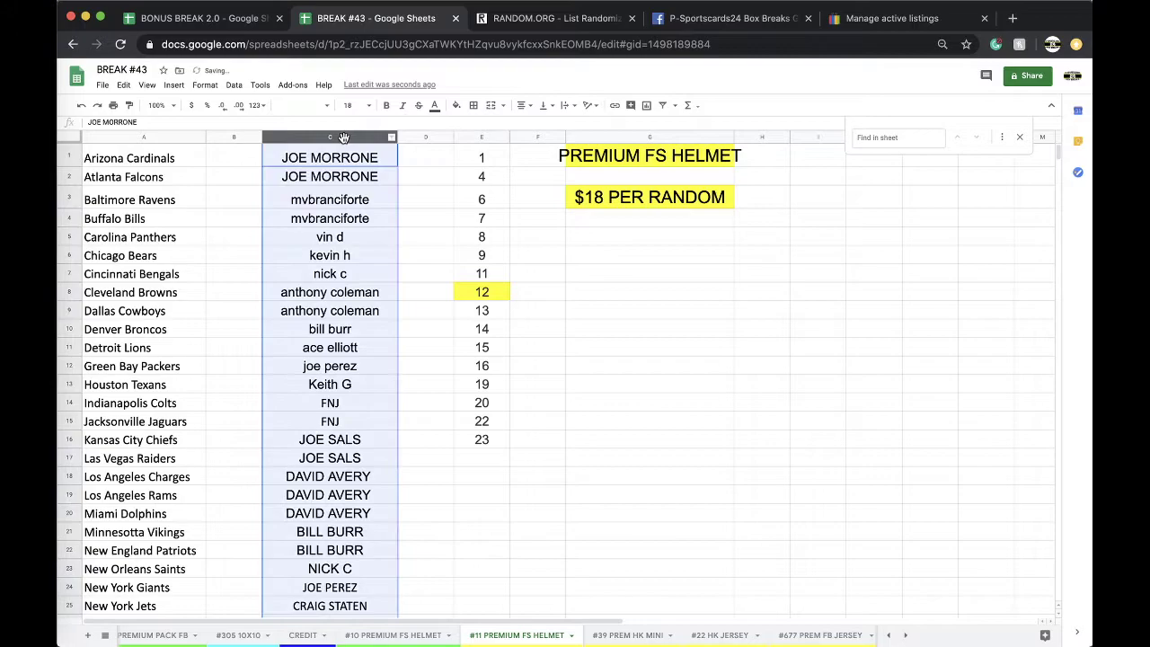
key("Delete")
- Paste the numbers 13 through 23 one row higher over the 12 in column E, and move the #11 sheet after #19 PREMIUM MINI
left_click_drag(485, 311, 481, 439)
key("ctrl+c")
left_click(482, 292)
key("ctrl+v")
left_click_drag(513, 632, 804, 634)
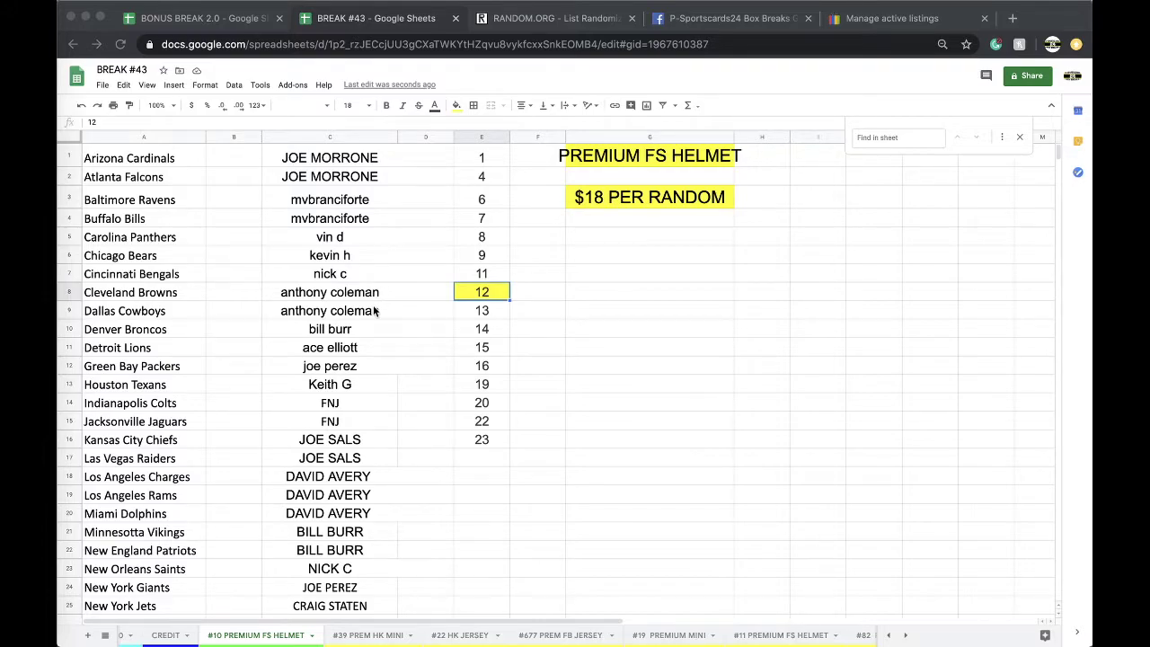
- Review the participant names in column C of the #10 PREMIUM FS HELMET sheet, down to the Washington Redskins row
scroll(372, 293, "down", 1)
scroll(372, 294, "down", 4)
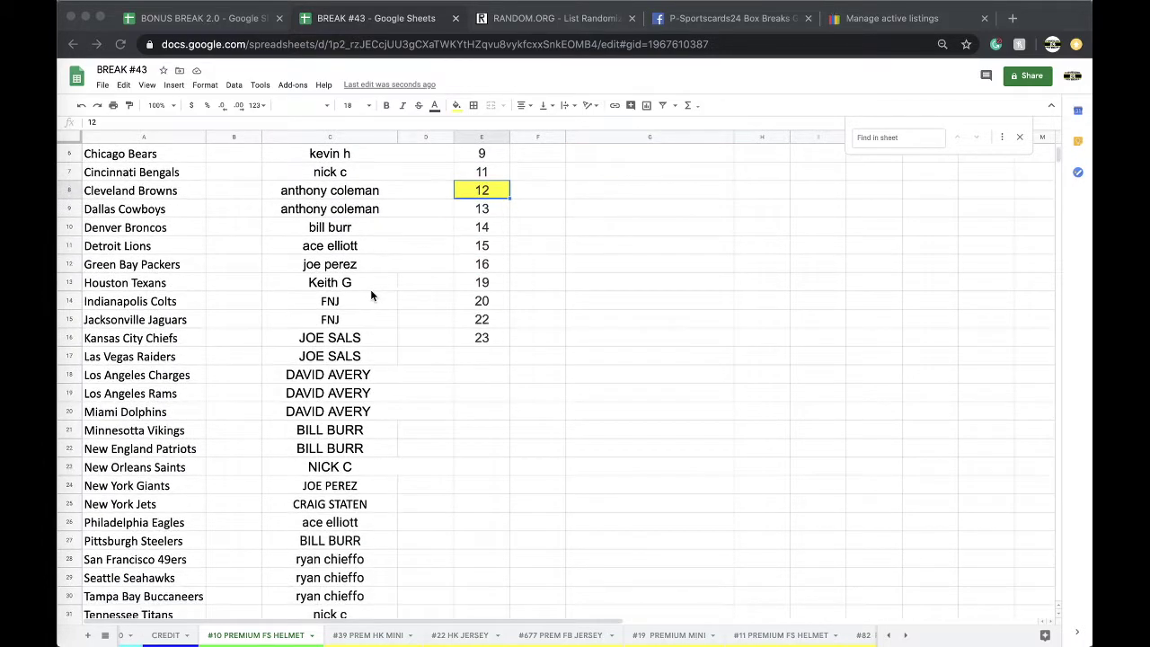
scroll(355, 283, "down", 1)
left_click_drag(345, 279, 350, 302)
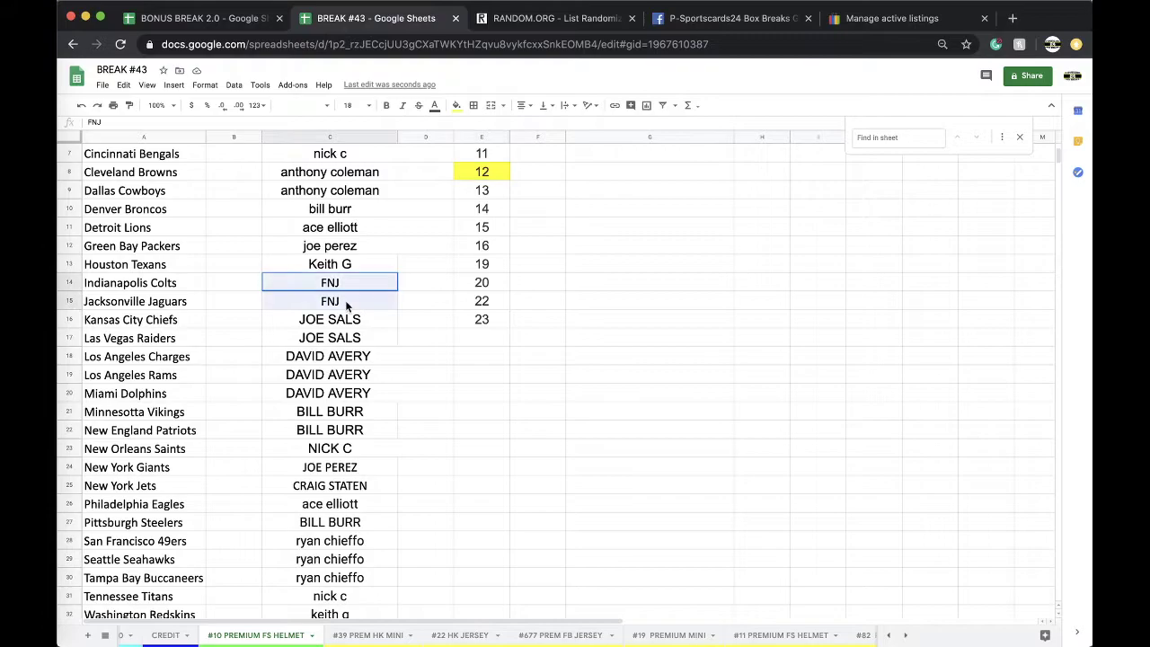
scroll(366, 264, "down", 3)
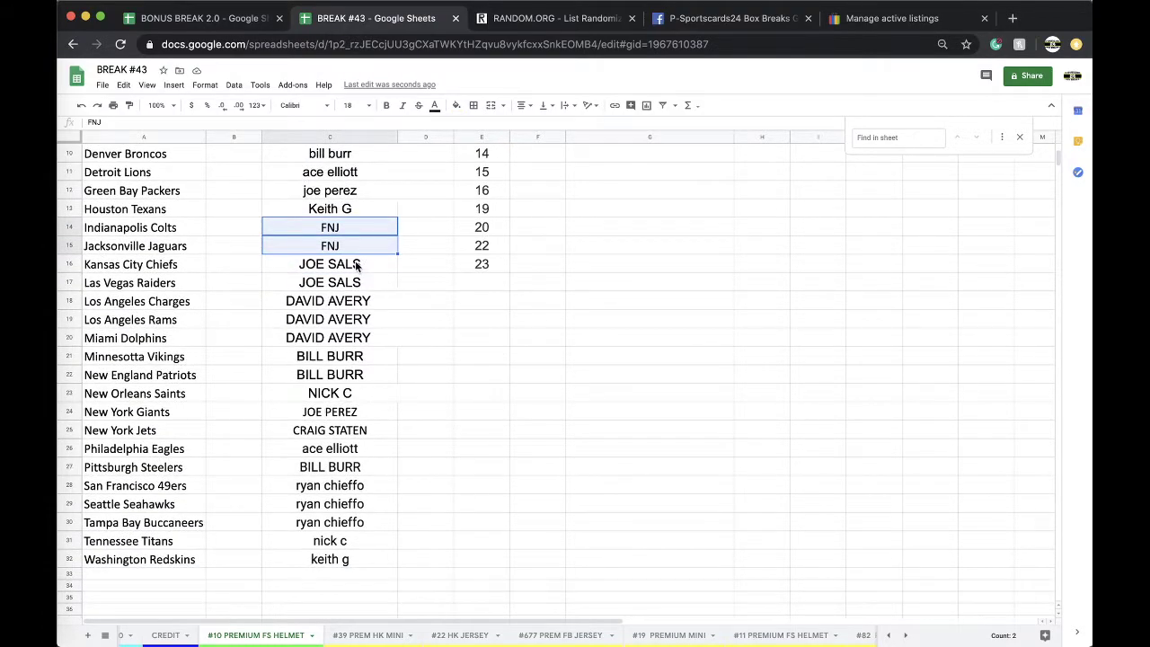
scroll(356, 265, "down", 5)
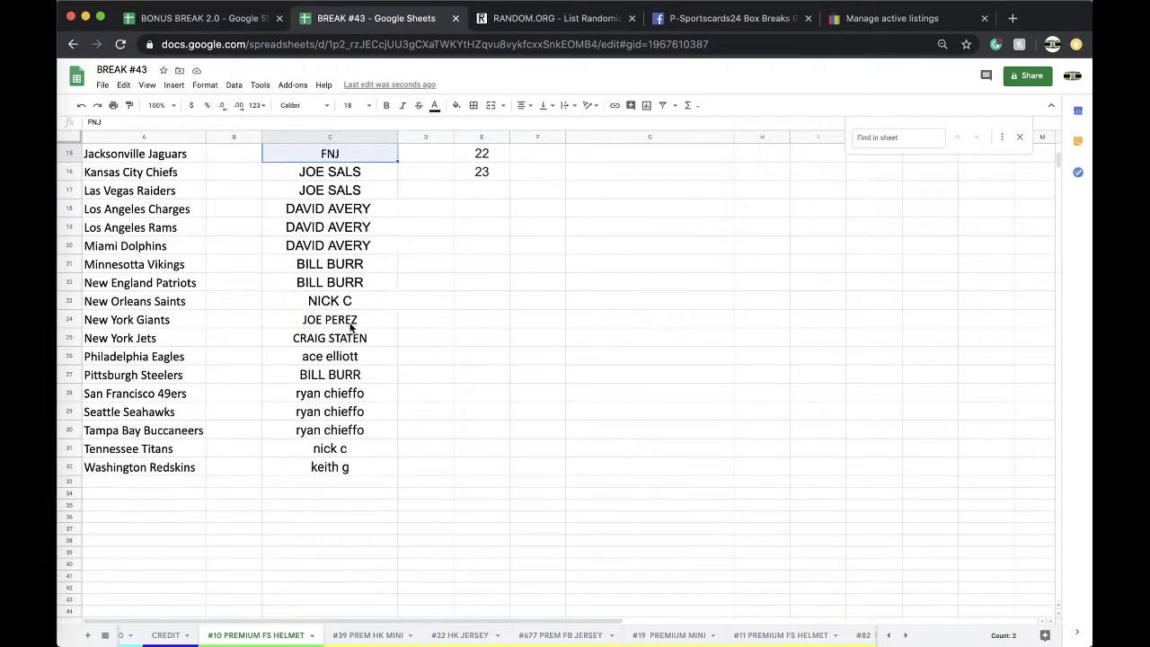
left_click(349, 325)
left_click(326, 361)
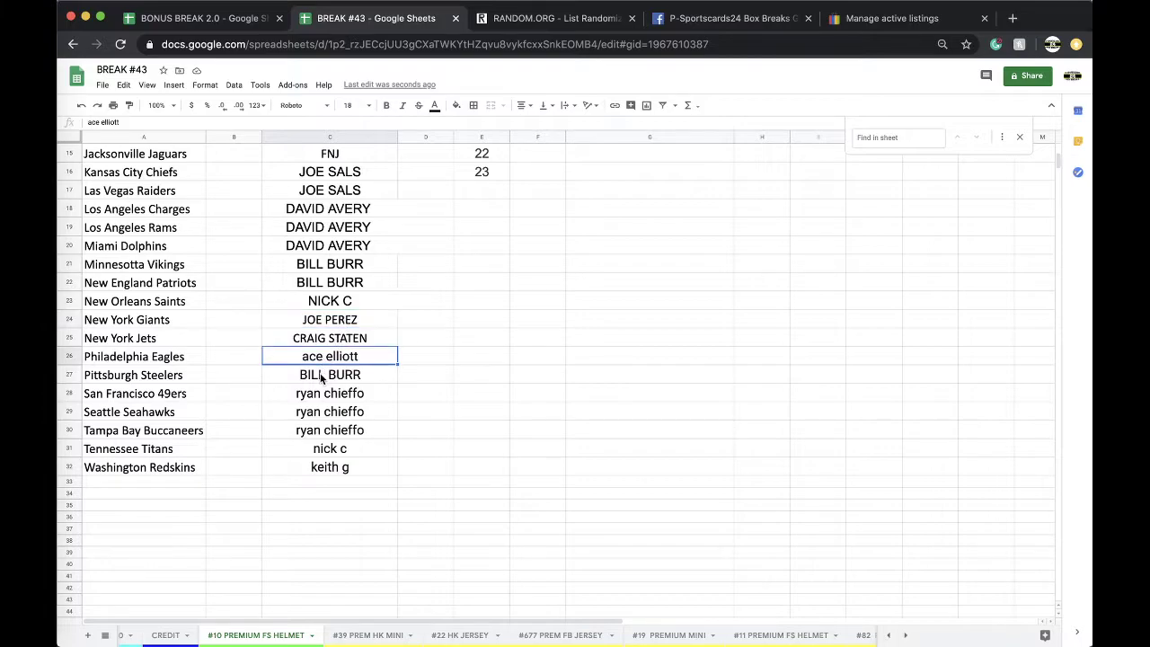
scroll(329, 374, "down", 3)
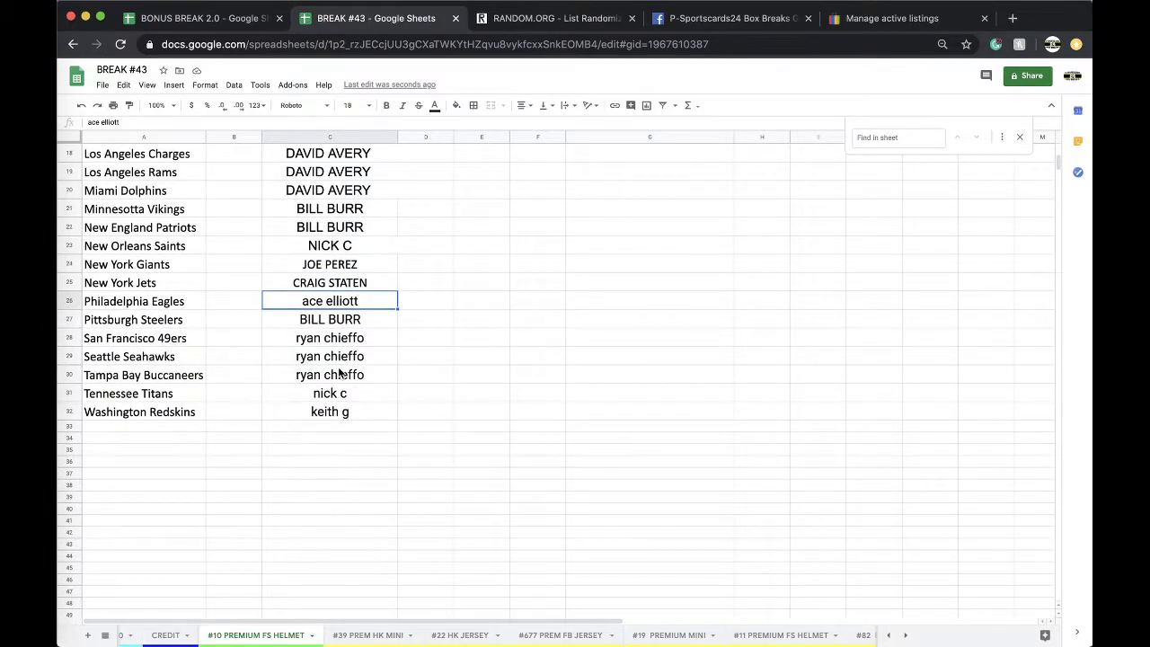
scroll(342, 413, "up", 10)
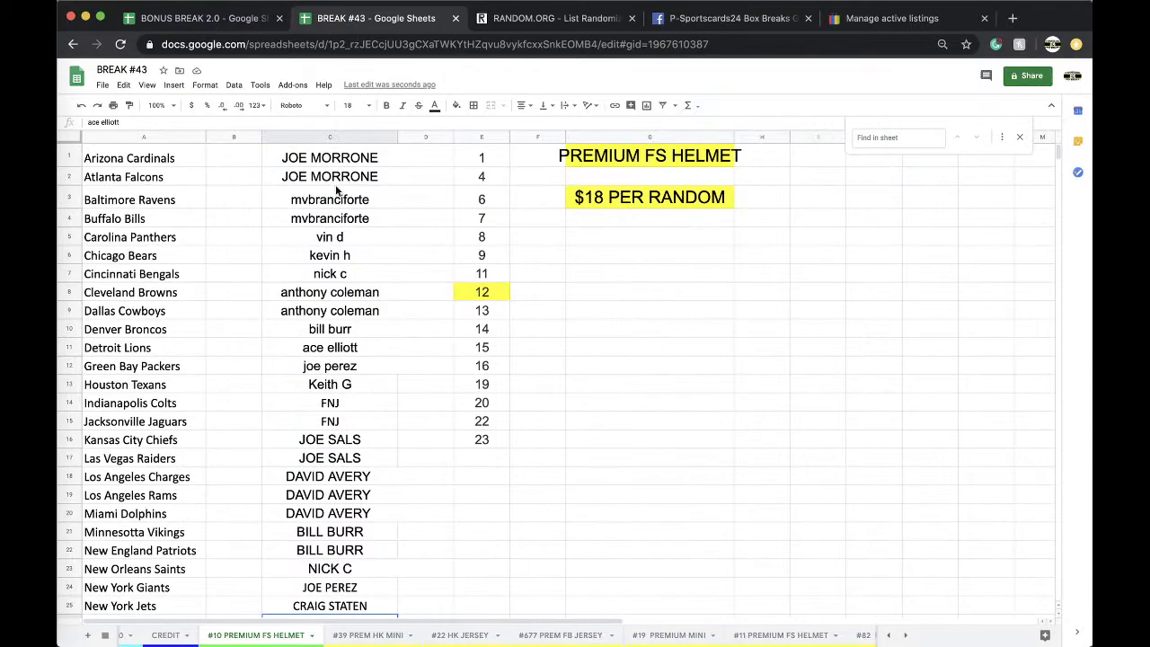
- Copy the participant names from column C and paste them into a blank RANDOM.ORG List Randomizer form
left_click(329, 136)
key("ctrl+c")
left_click(499, 19)
left_click(490, 43)
key("Return")
left_click(346, 404)
key("ctrl+v")
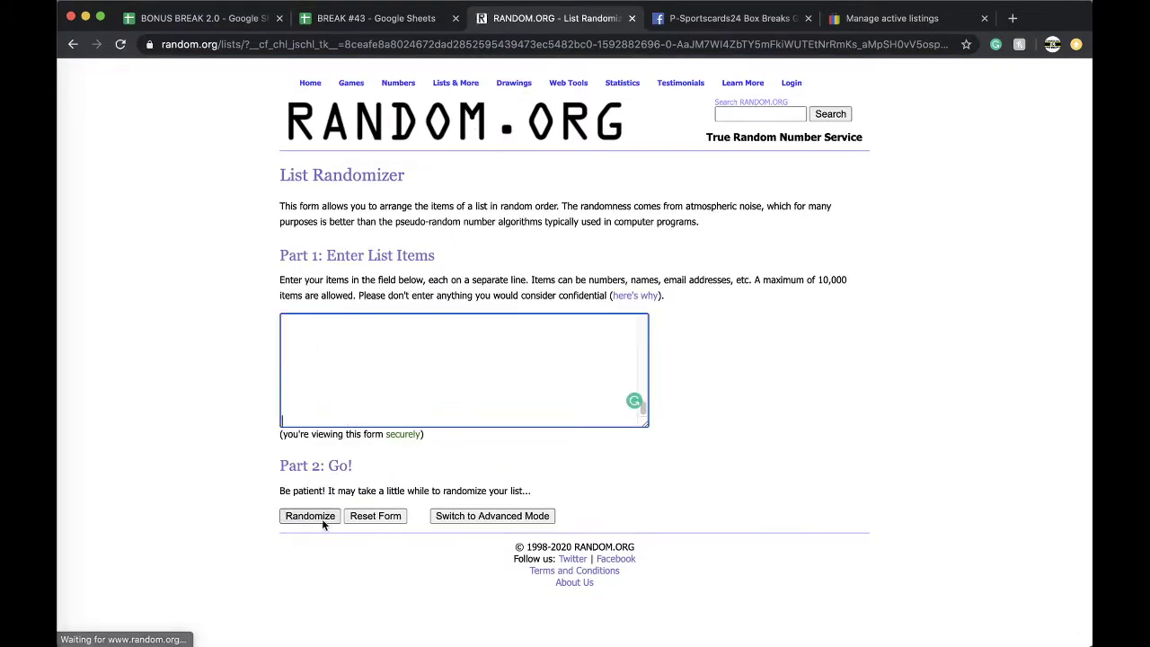
- Randomize the list of participant names five times
left_click(311, 520)
scroll(313, 523, "down", 3)
left_click(292, 552)
left_click(294, 555)
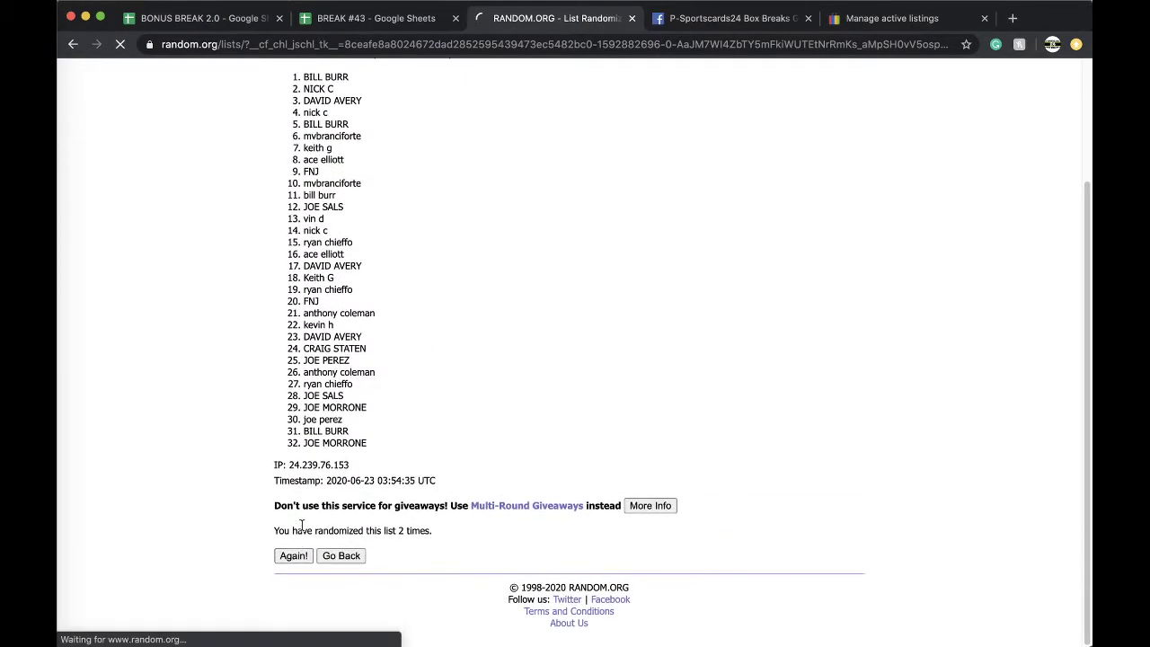
left_click(294, 555)
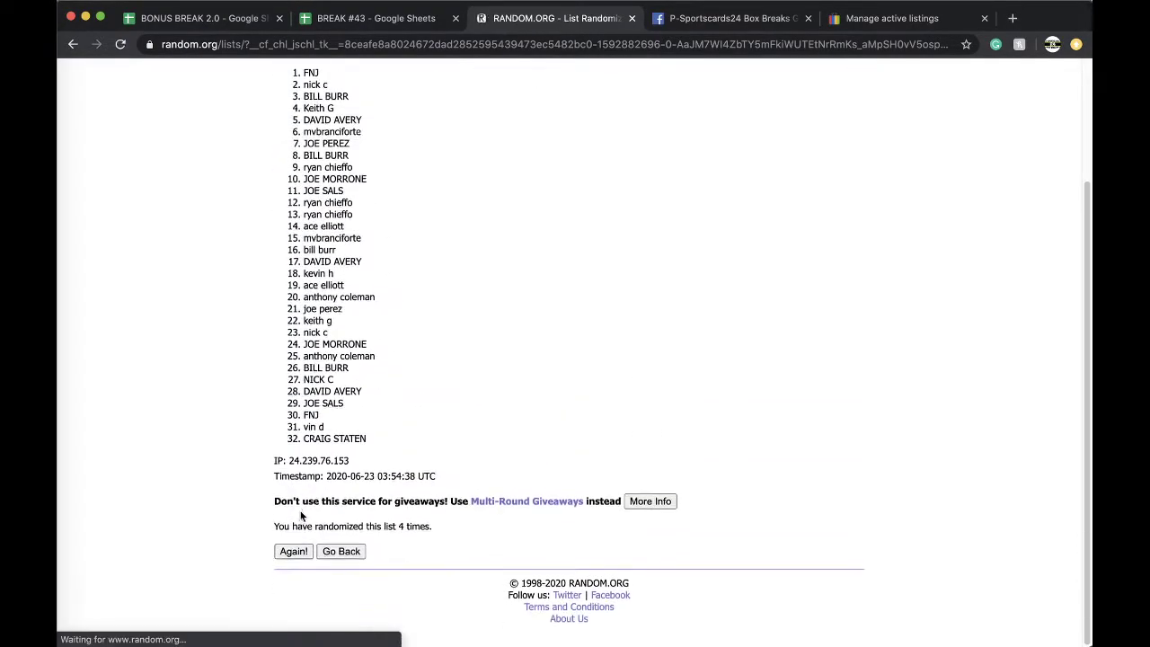
left_click(293, 555)
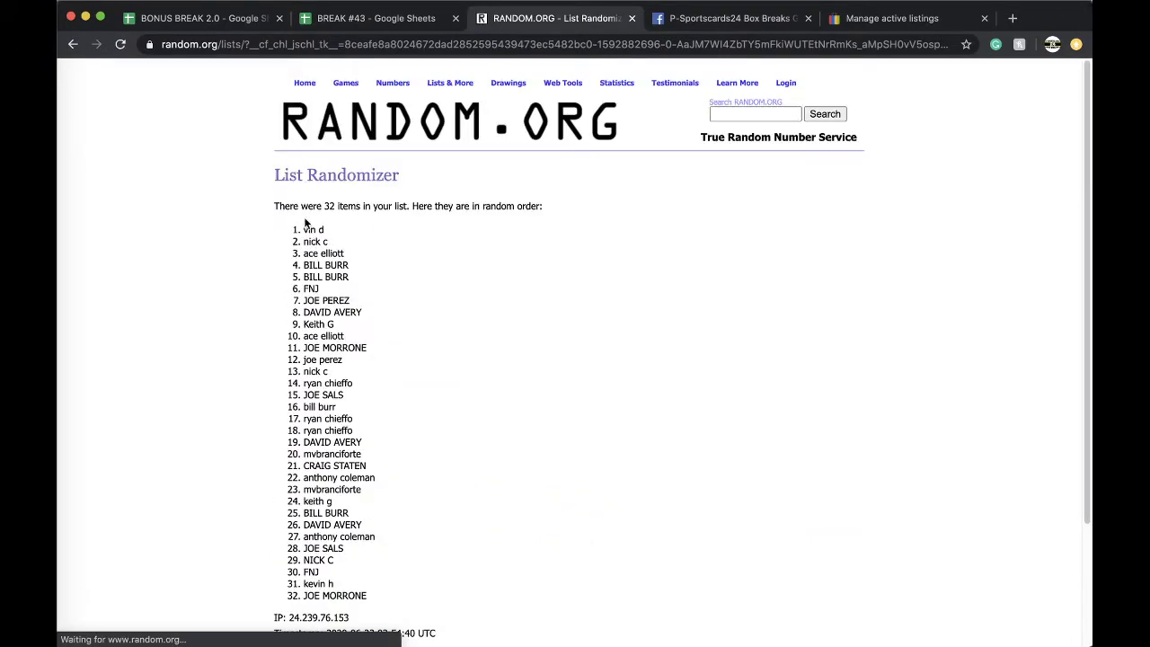
- Copy the full randomized name list and paste it into column B of the #10 PREMIUM FS HELMET sheet, starting at B1
left_click_drag(302, 226, 394, 446)
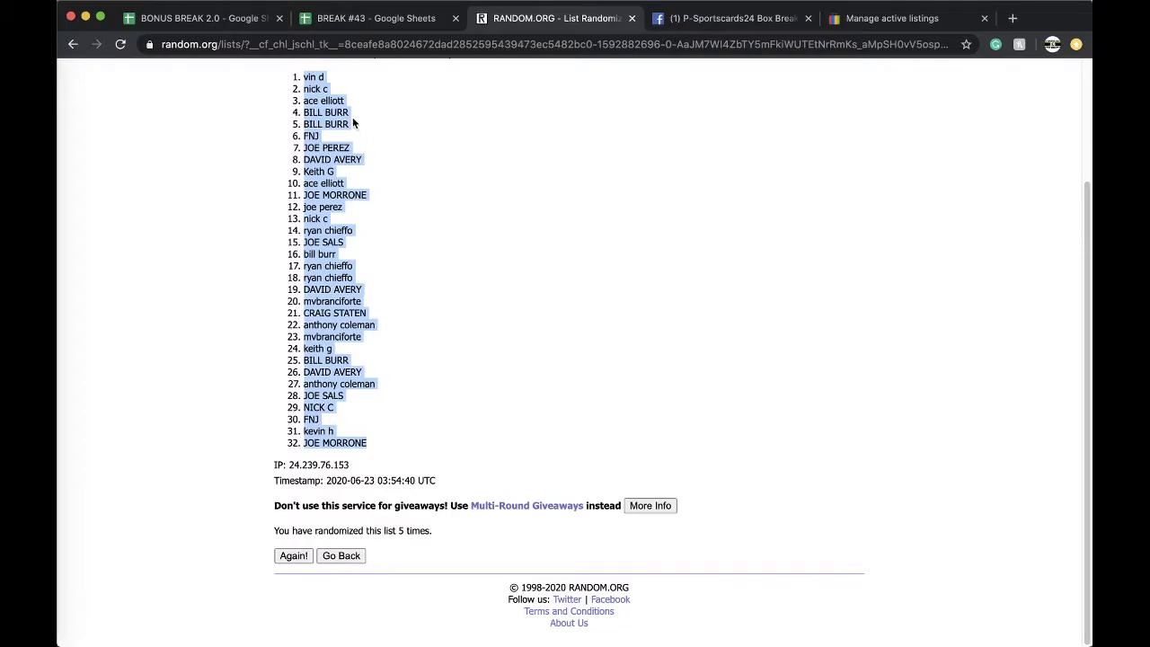
left_click(359, 18)
left_click(232, 157)
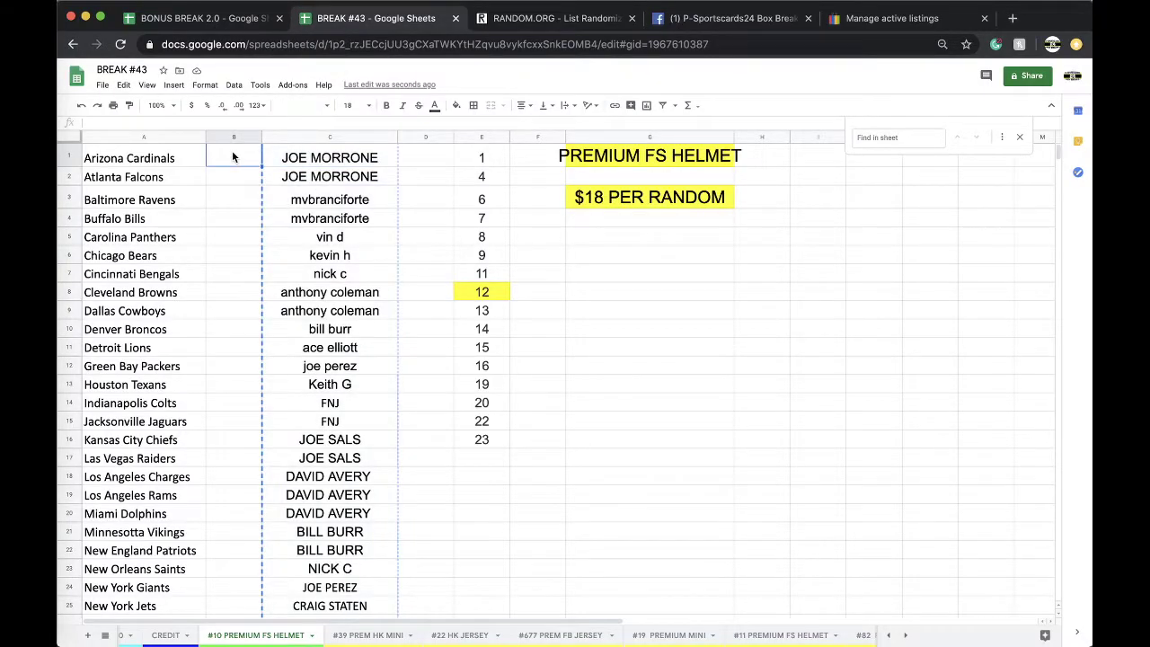
key("ctrl+v")
- Set the pasted names in column B to font size 18 and fit the column width to them
left_click(349, 105)
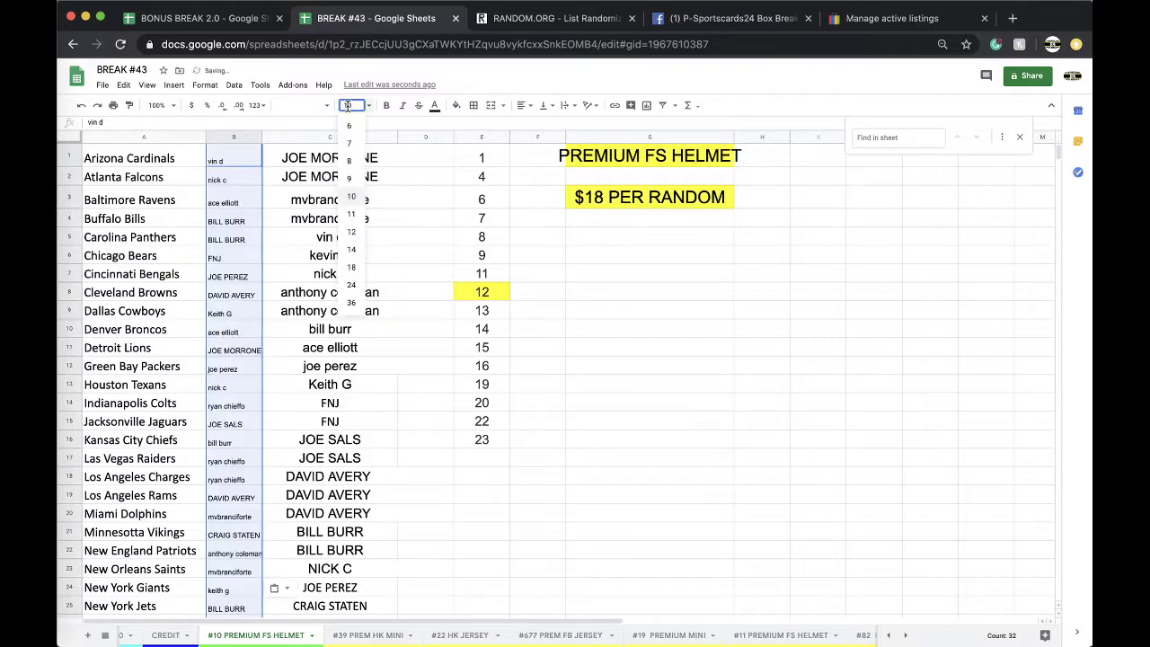
left_click(353, 268)
double_click(262, 137)
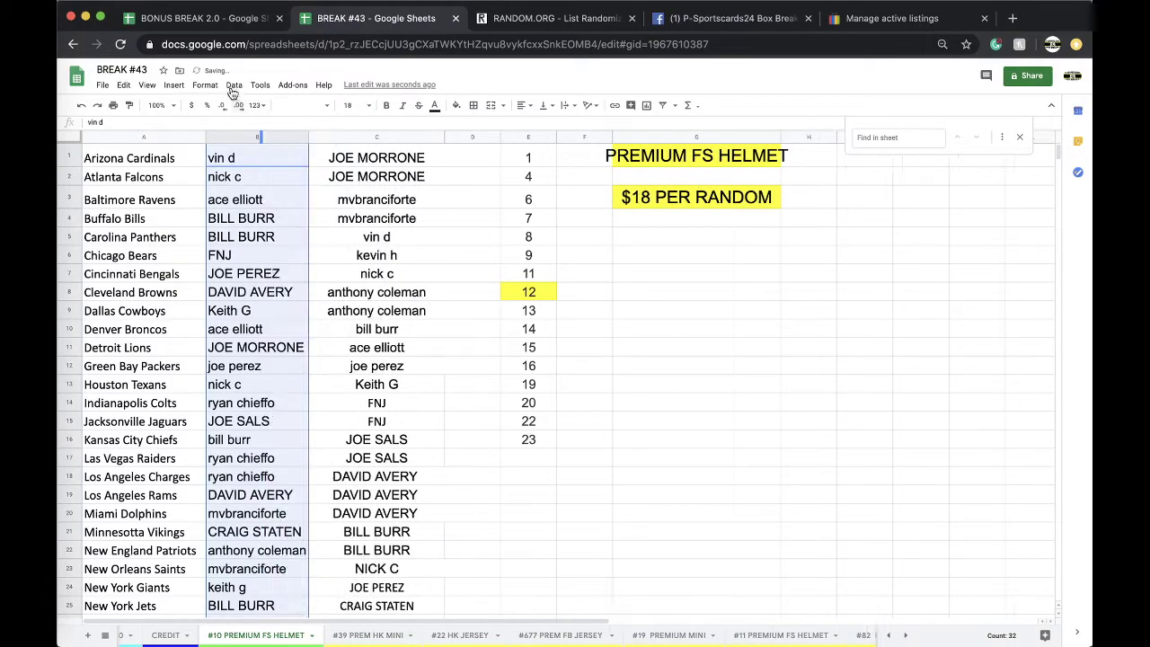
- Sort the whole sheet by column B from A to Z
left_click(233, 86)
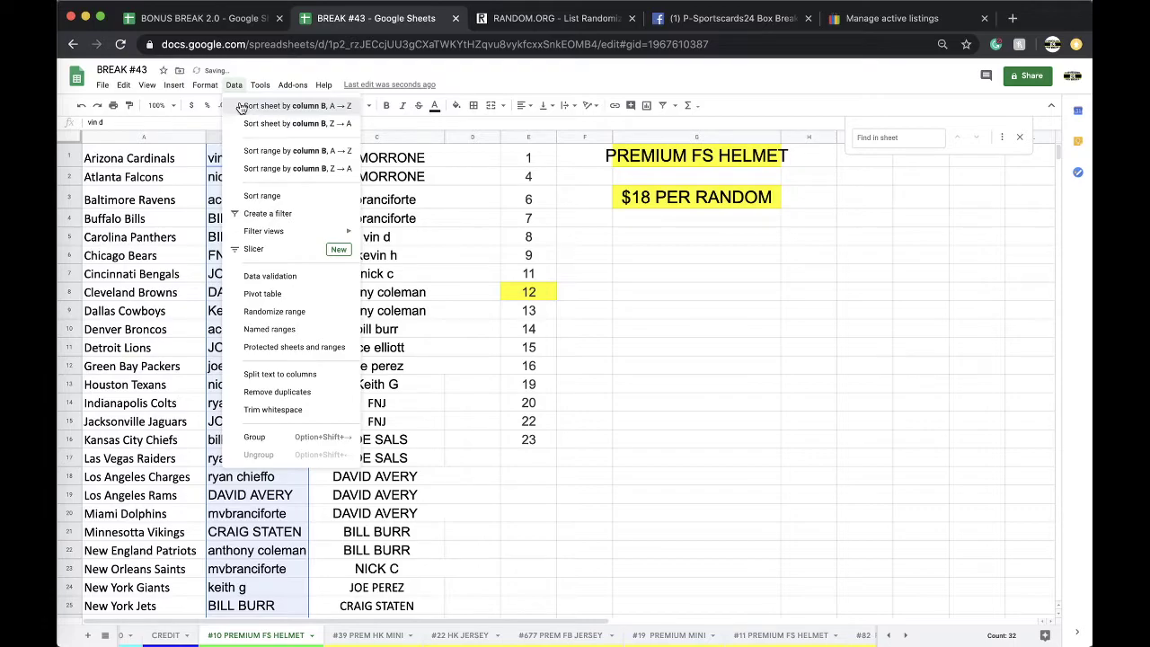
left_click(269, 106)
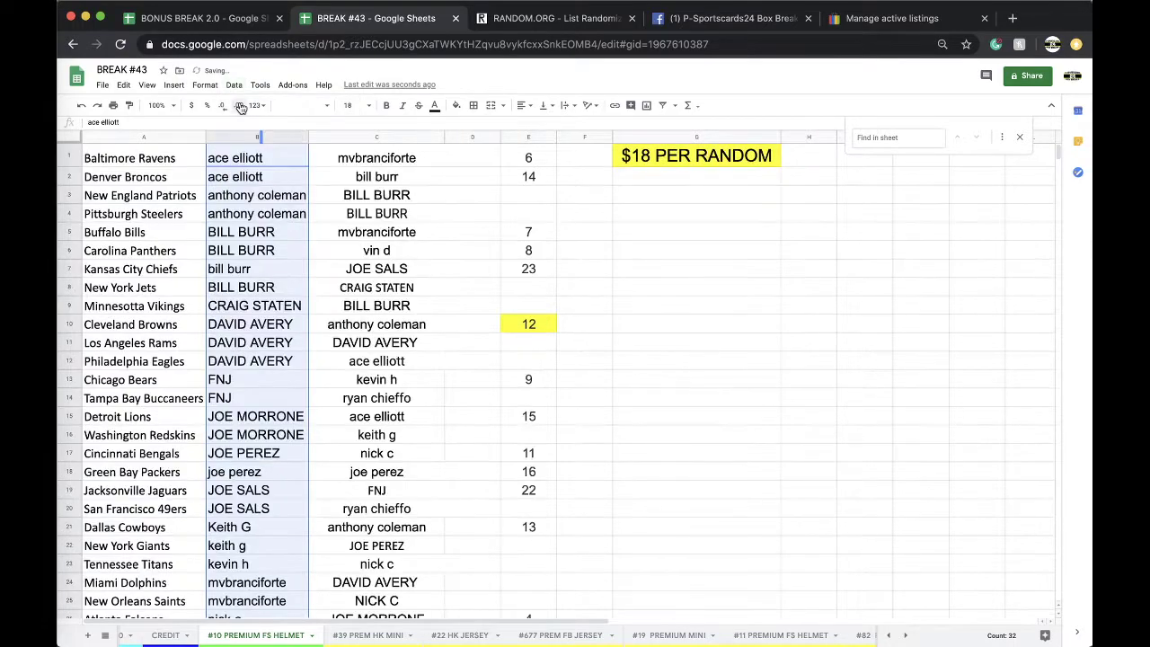
left_click(258, 178)
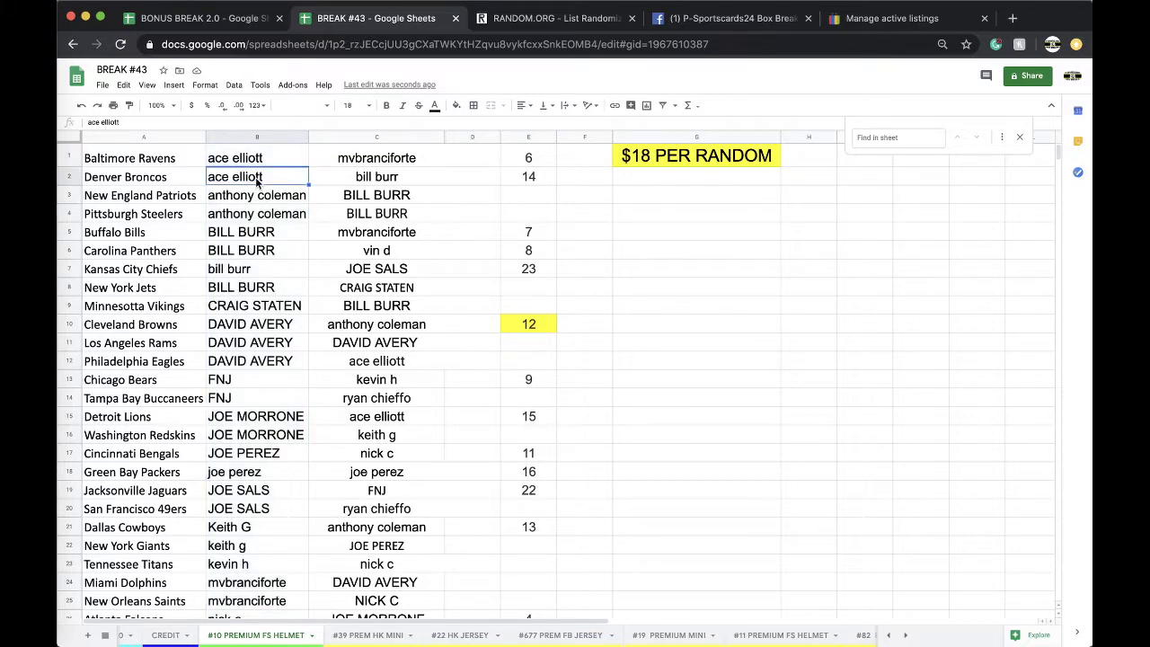
- Replace the lowercase name beside Kansas City Chiefs in column B with a copy of the same participant's capitalized name above
left_click(249, 232)
scroll(254, 227, "down", 1)
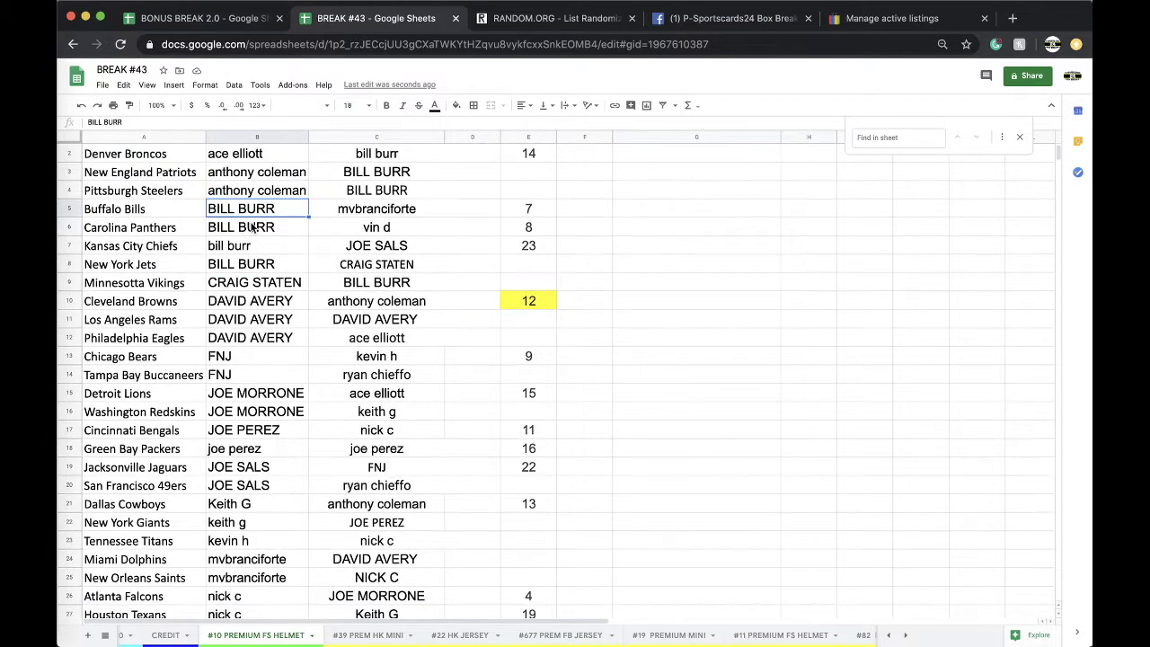
left_click(239, 231)
left_click(232, 248)
key("ctrl+v")
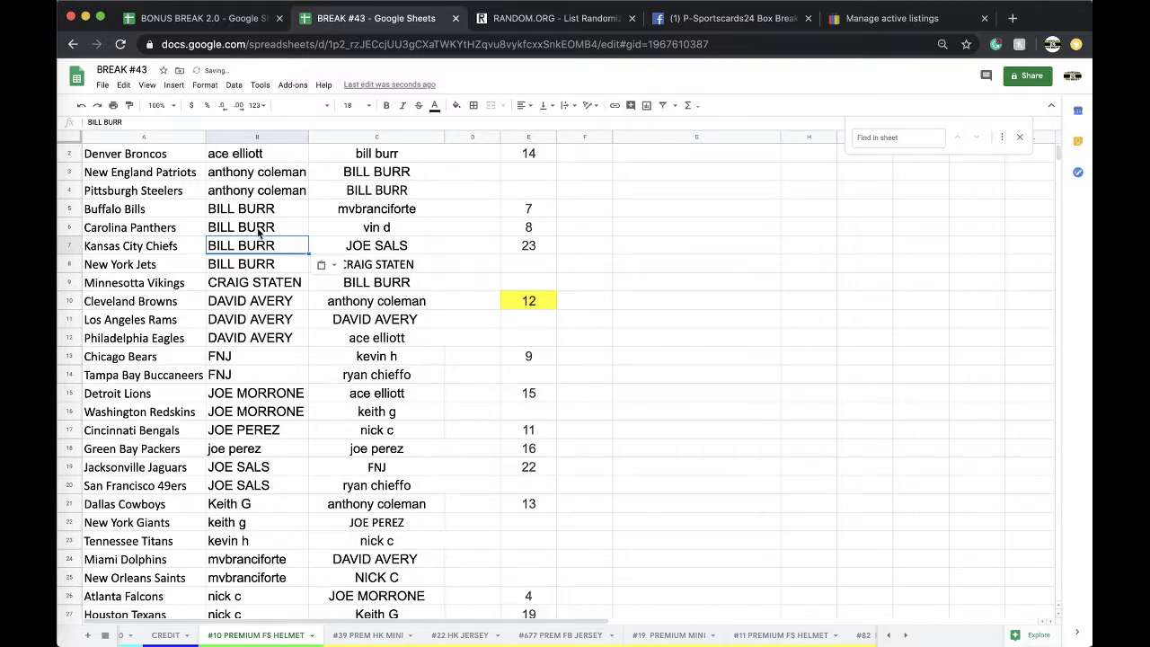
- Copy the participant name beside Cincinnati Bengals in column B over the lowercase one beside Green Bay Packers
scroll(258, 267, "down", 1)
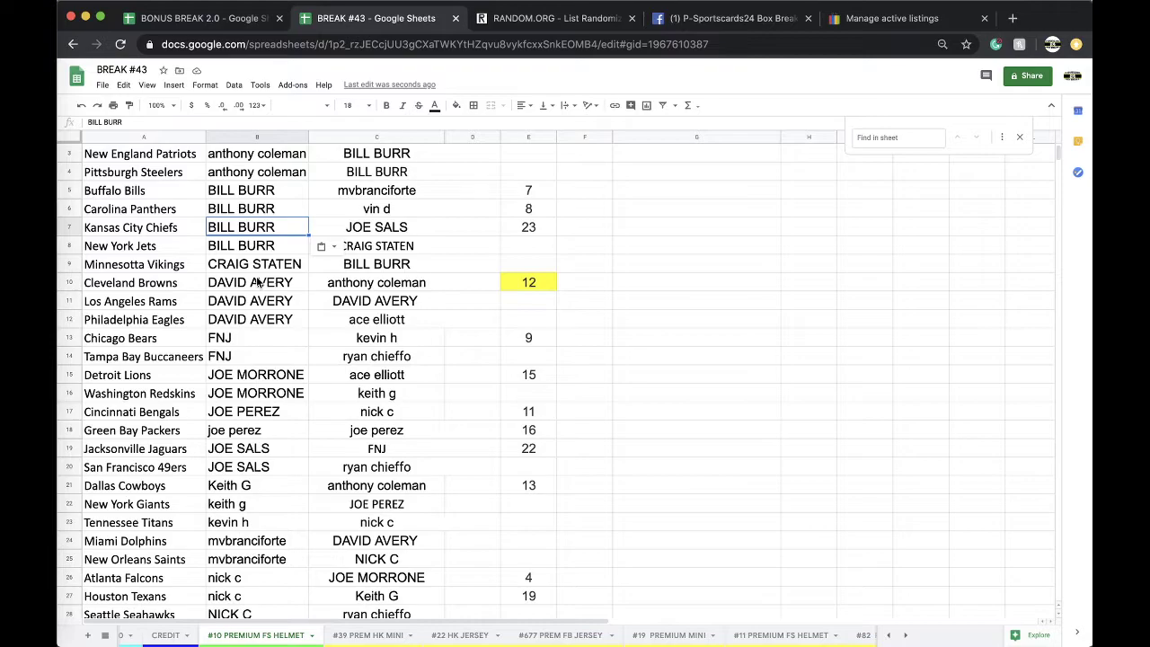
scroll(258, 282, "down", 2)
left_click(258, 375)
key("super+c")
left_click(248, 394)
key("super+v")
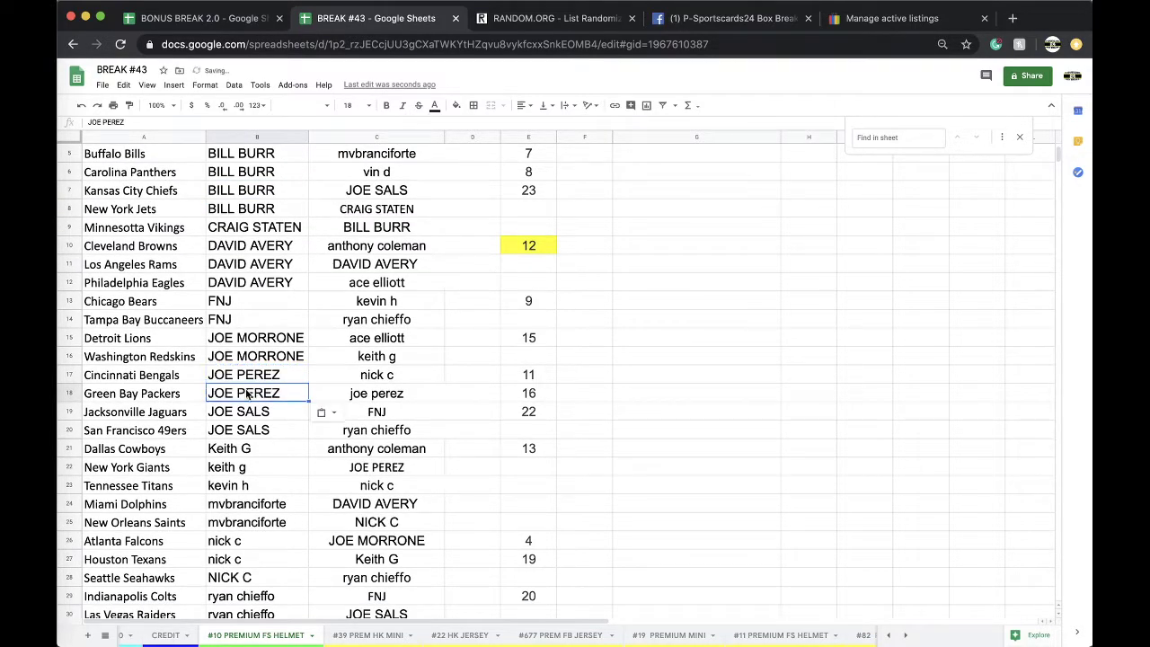
- Copy the participant name beside Dallas Cowboys in column B over the lowercase one beside New York Giants
scroll(248, 394, "down", 1)
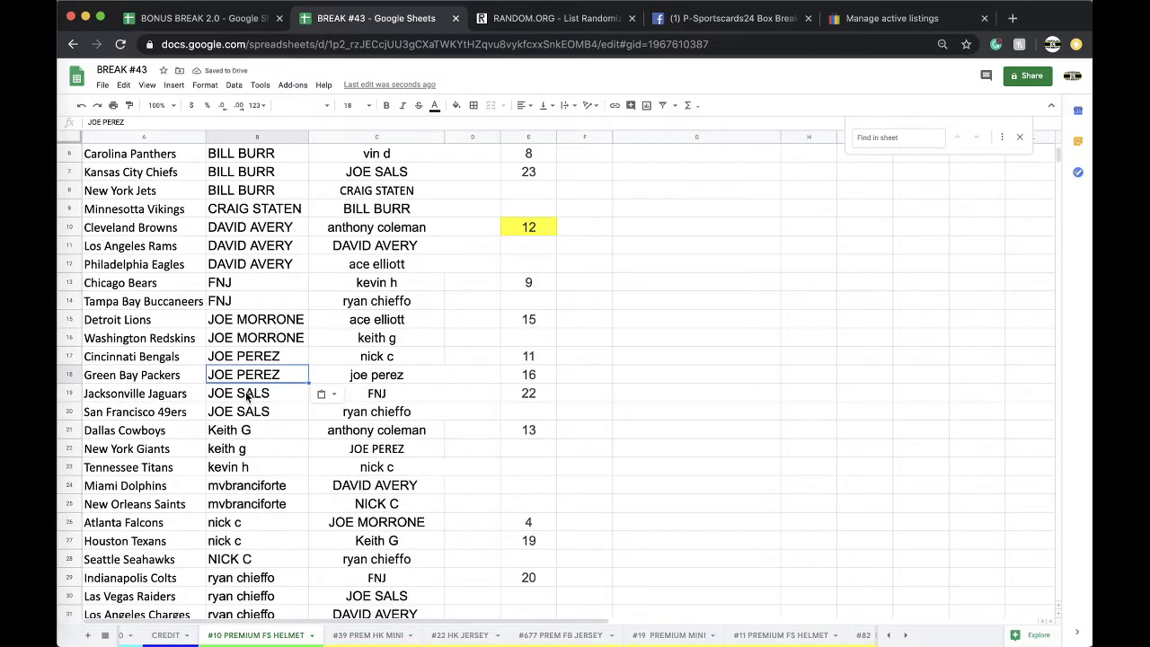
left_click(235, 393)
left_click(235, 412)
left_click(231, 430)
key("super+c")
left_click(226, 448)
key("super+v")
- Read through the sorted participant names in column B from Tennessee Titans down to Arizona Cardinals
left_click(230, 467)
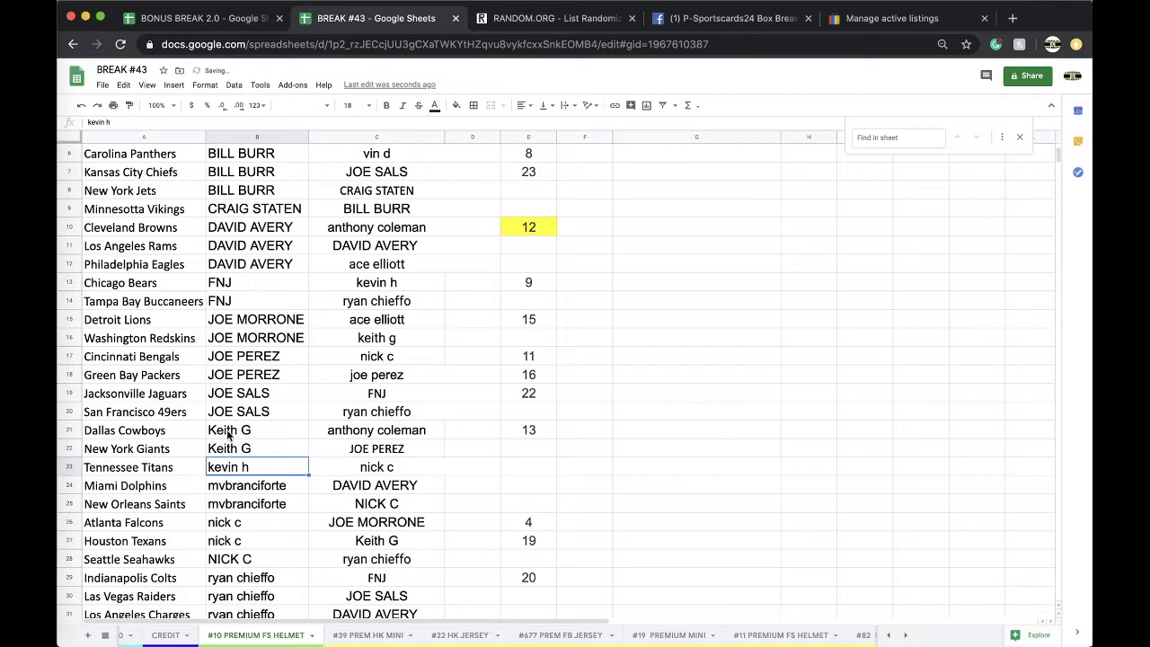
scroll(230, 437, "down", 1)
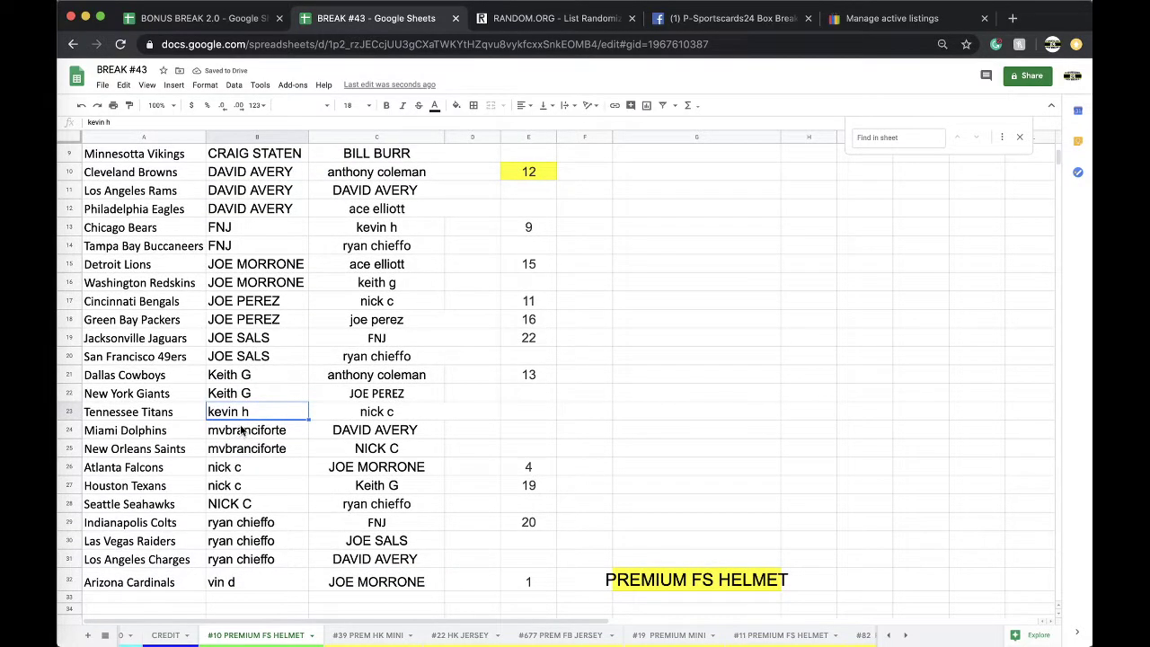
scroll(251, 413, "down", 1)
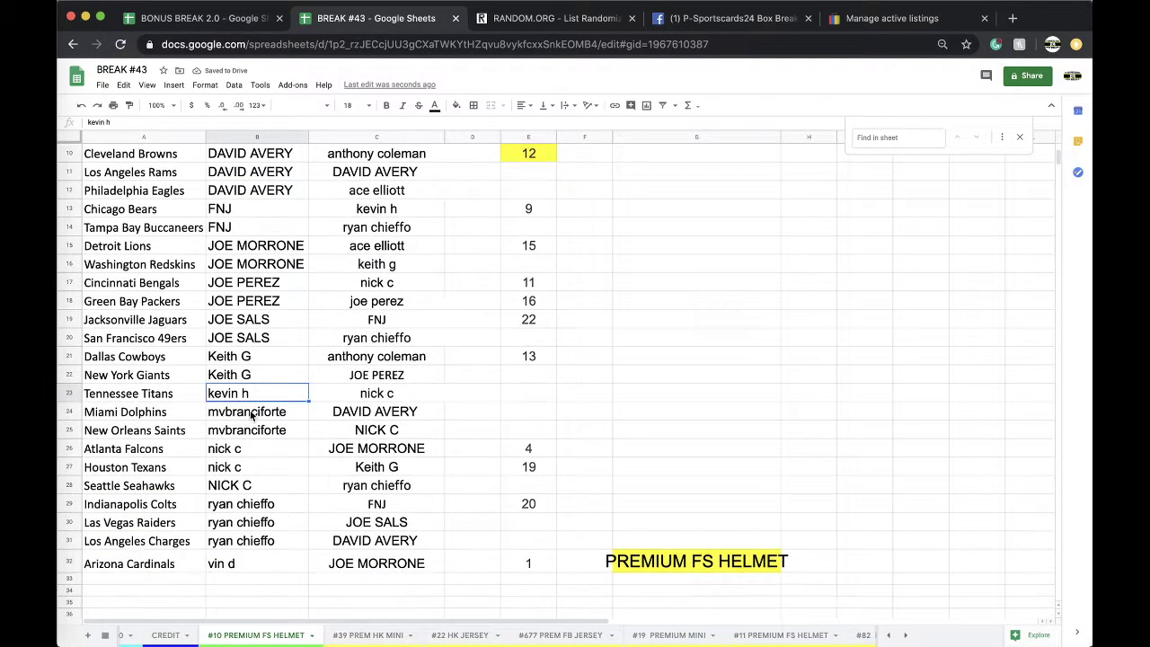
left_click(240, 455)
left_click(238, 486)
scroll(257, 431, "down", 1)
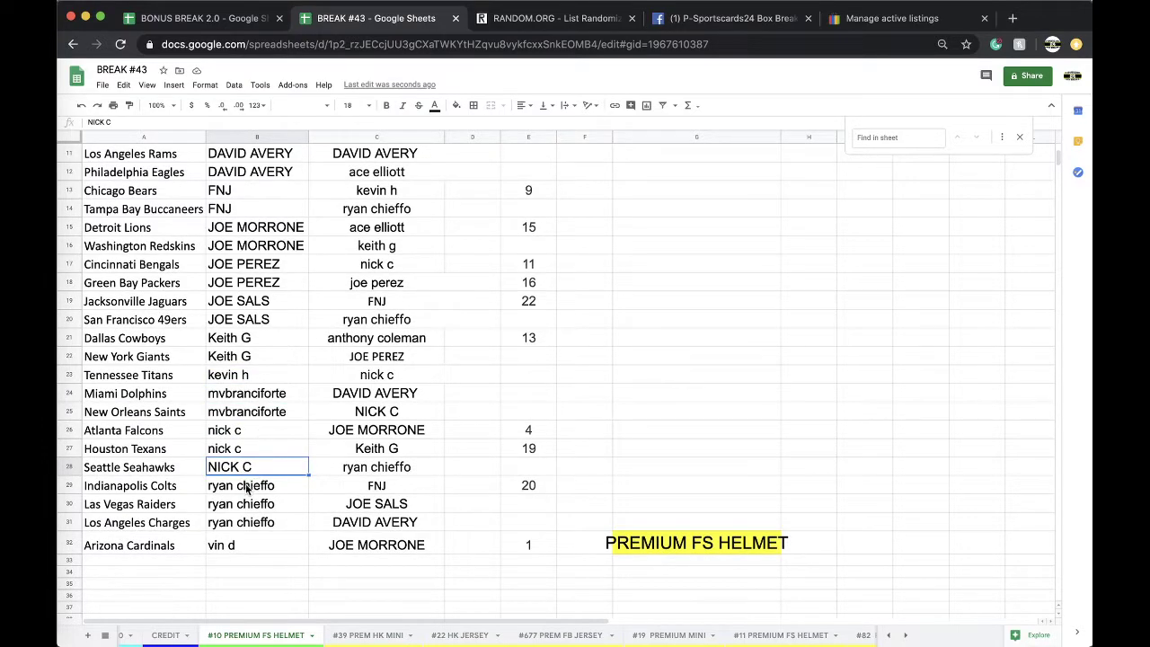
left_click(240, 545)
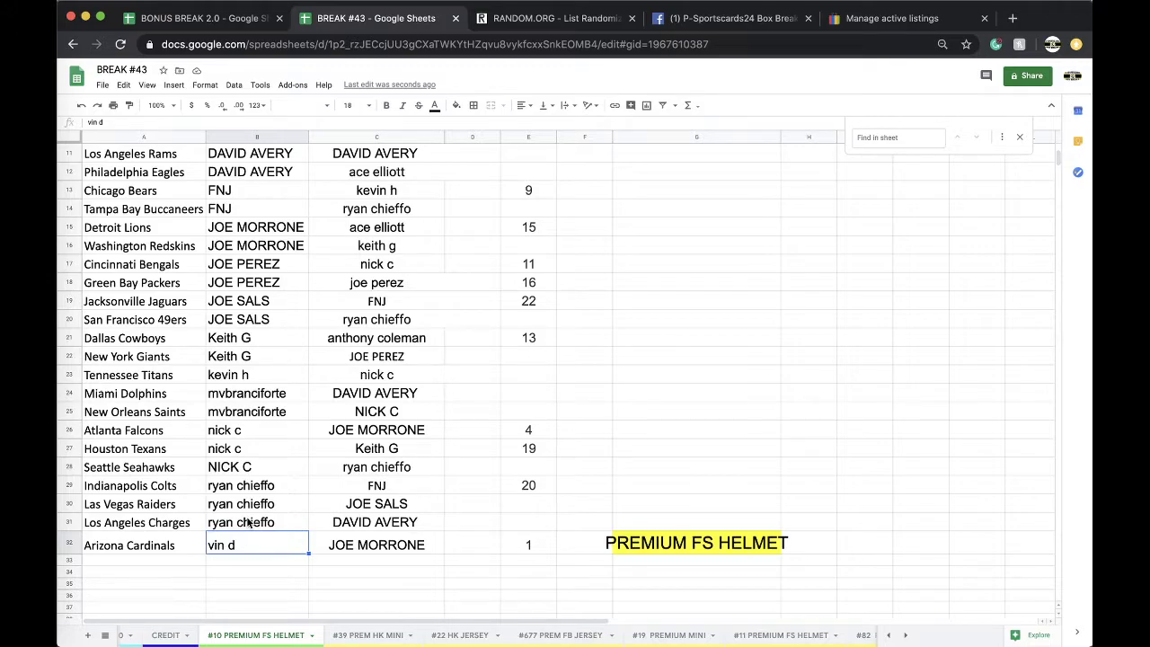
scroll(227, 449, "up", 5)
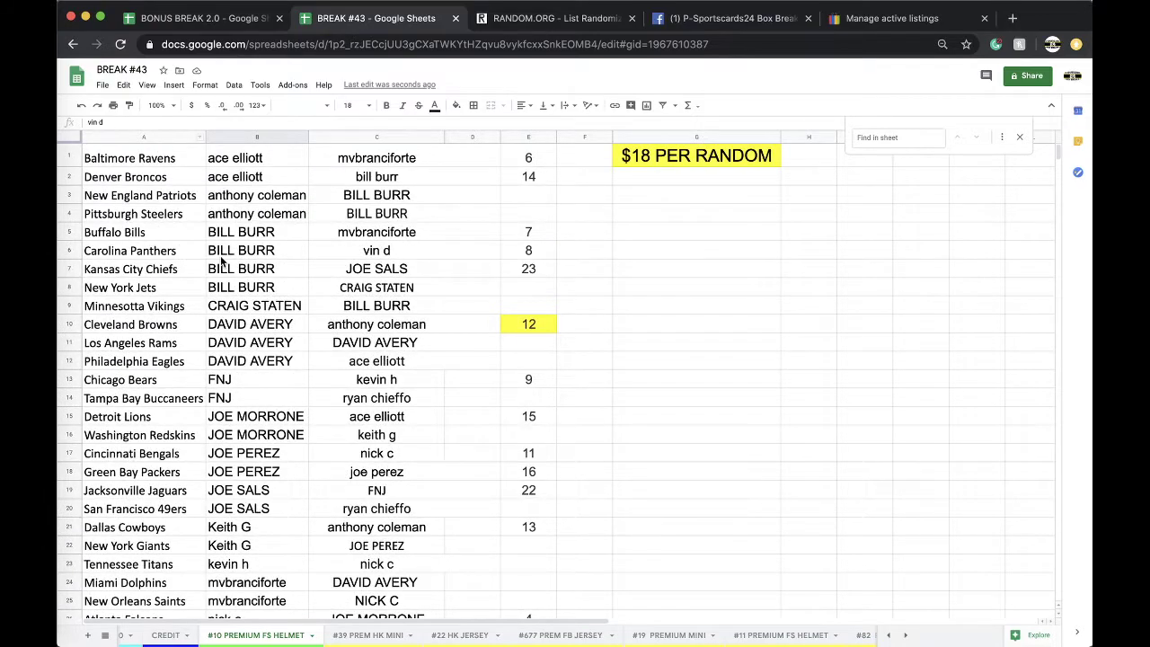
- Look through the #39 PREM HK MINI, #22 HK JERSEY, #677 PREM FB JERSEY and #19 PREMIUM MINI sheets, and return to #10 PREMIUM FS HELMET
left_click(381, 635)
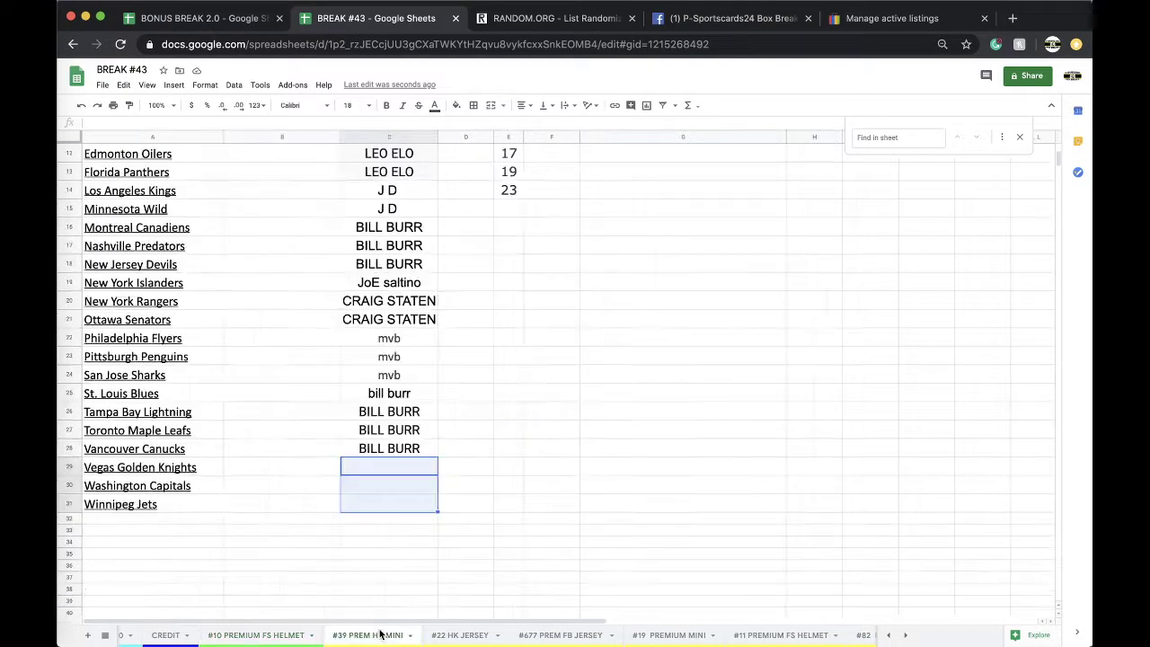
left_click(448, 637)
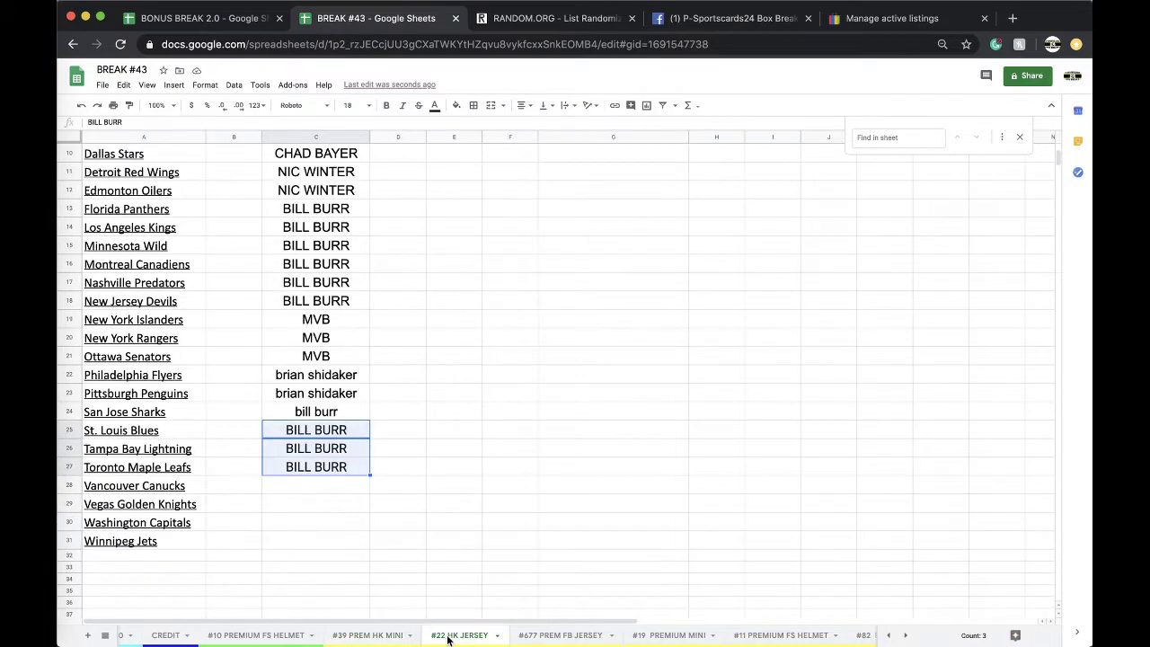
left_click(532, 636)
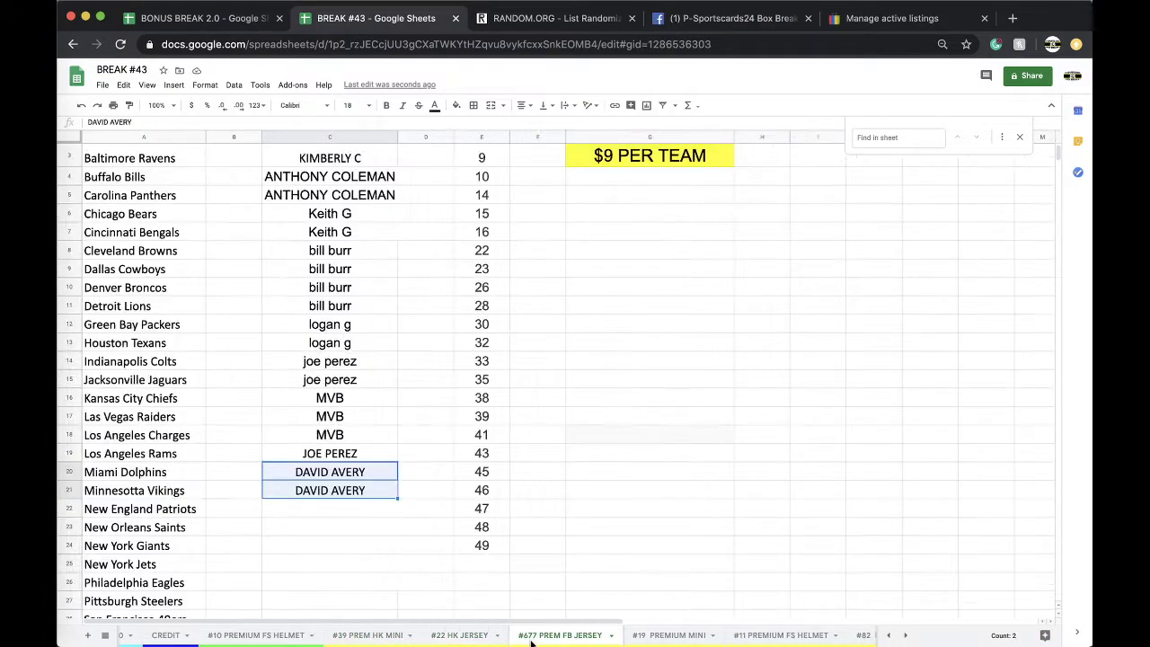
left_click(566, 640)
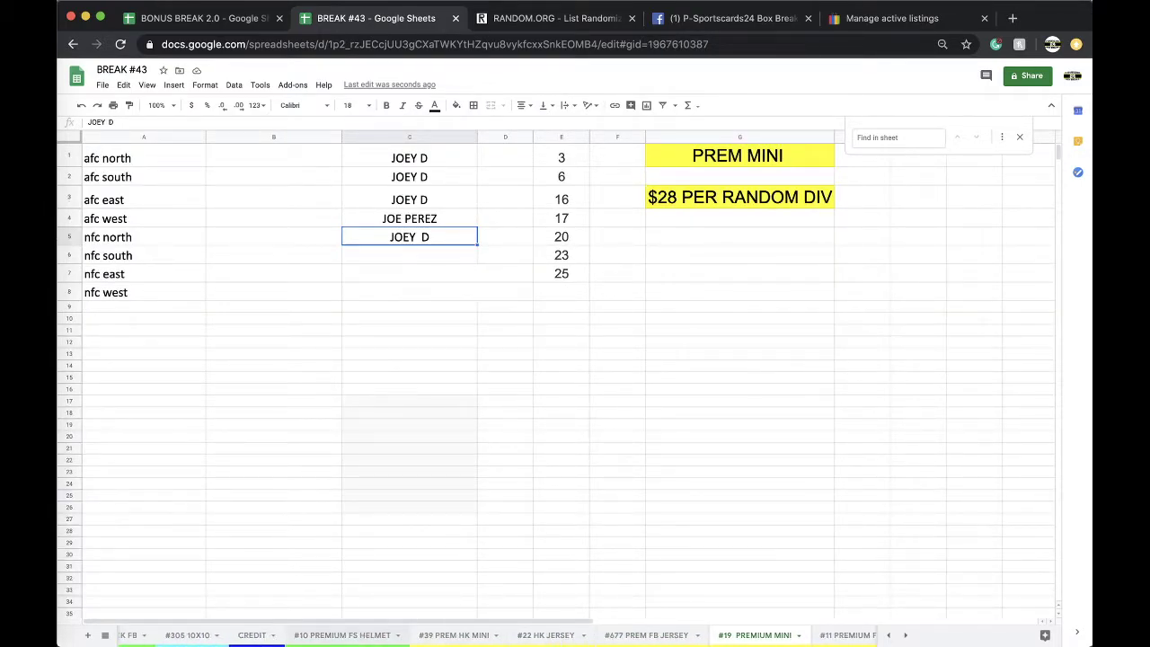
left_click(342, 635)
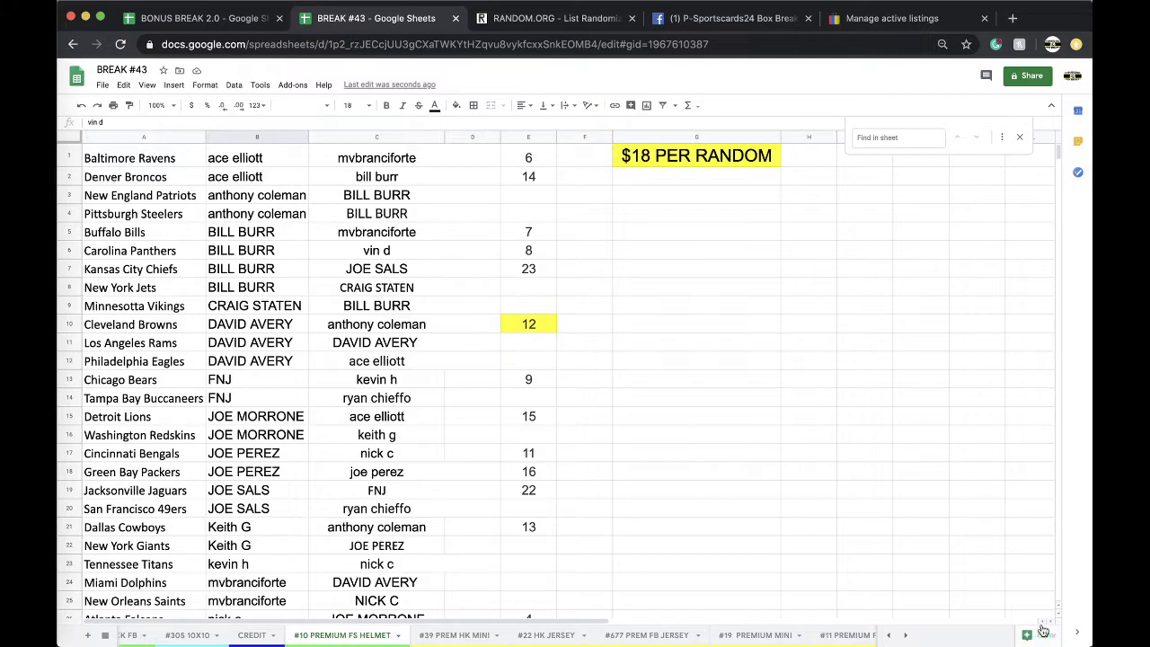